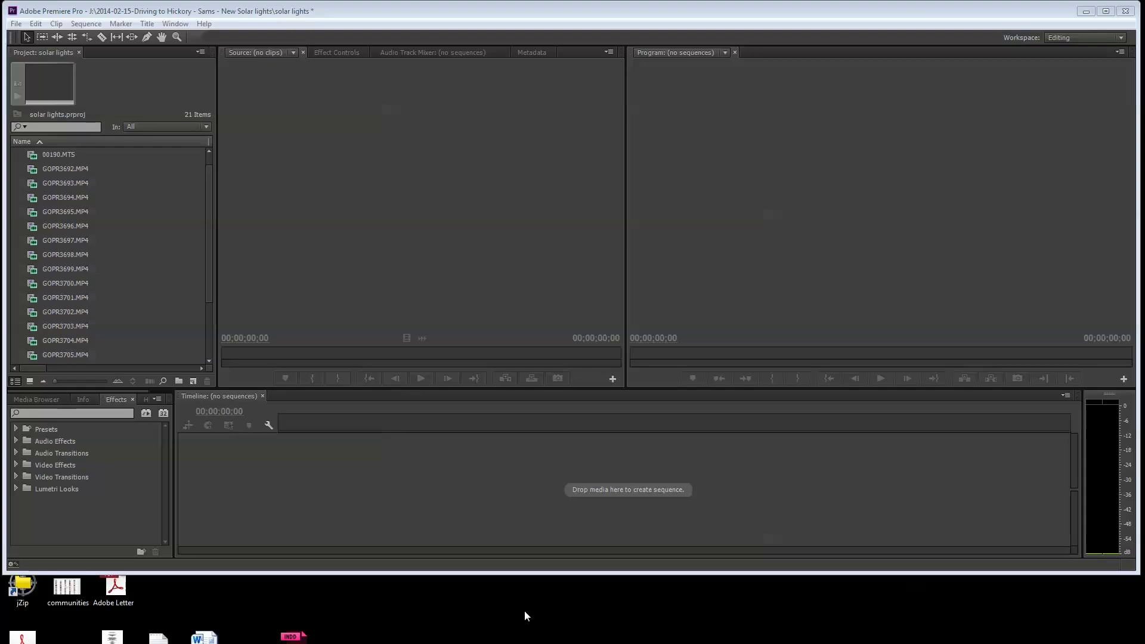
Step: Open Tony Juggles.MP4 in the Source monitor and scrub it to 00;00;15;15
{"action": "left_click_drag", "start_coordinate": [539, 574], "coordinate": [525, 624]}
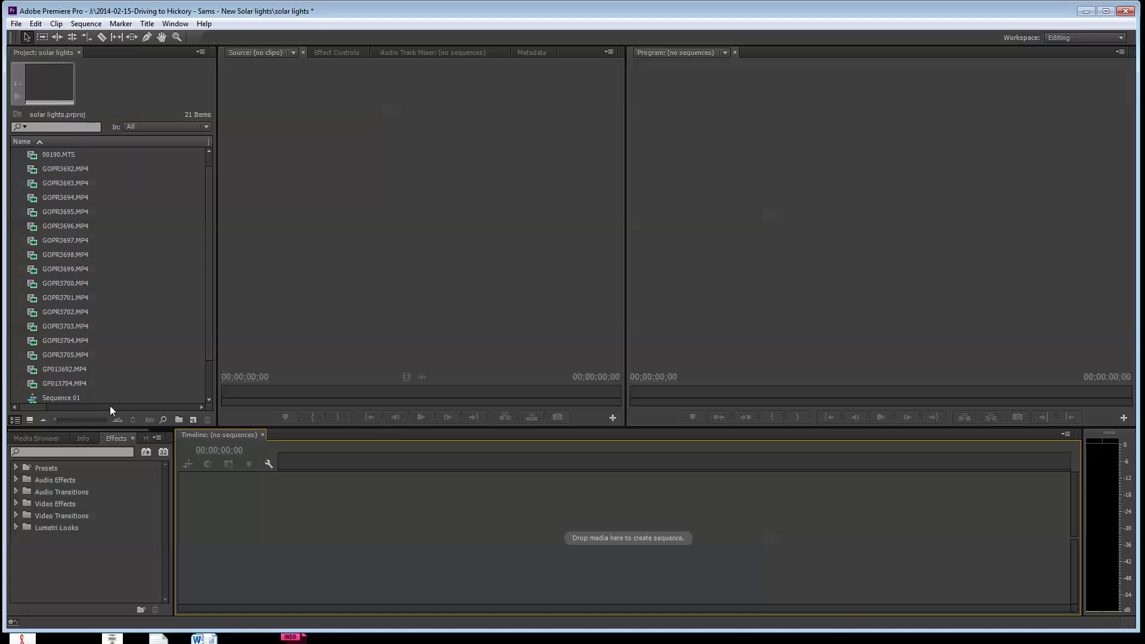
{"action": "left_click", "coordinate": [211, 348]}
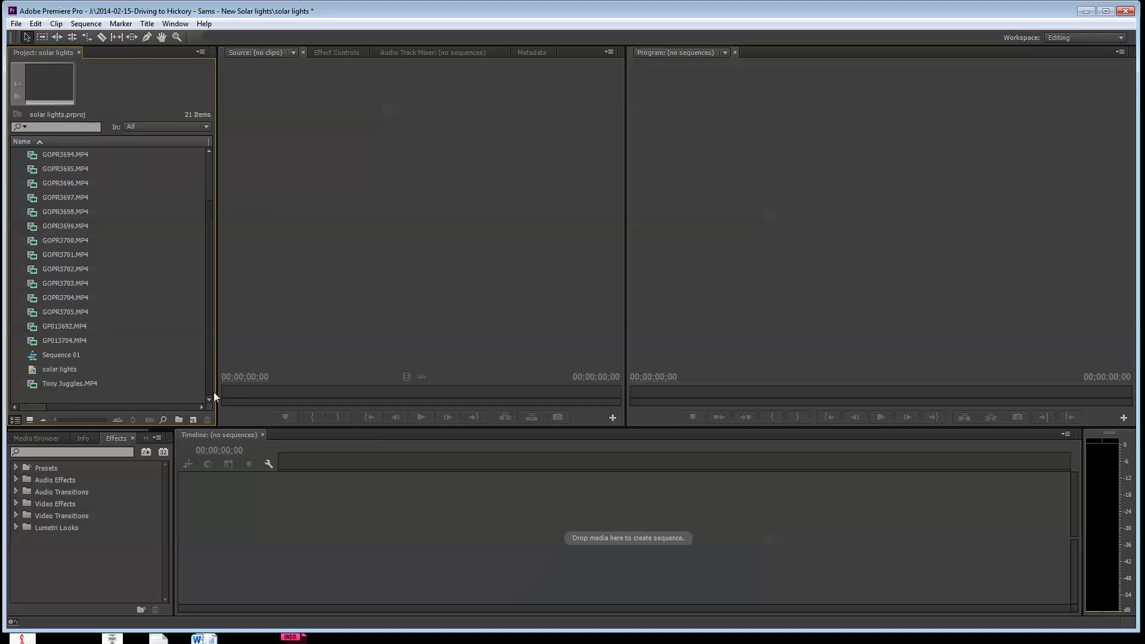
{"action": "left_click", "coordinate": [83, 384]}
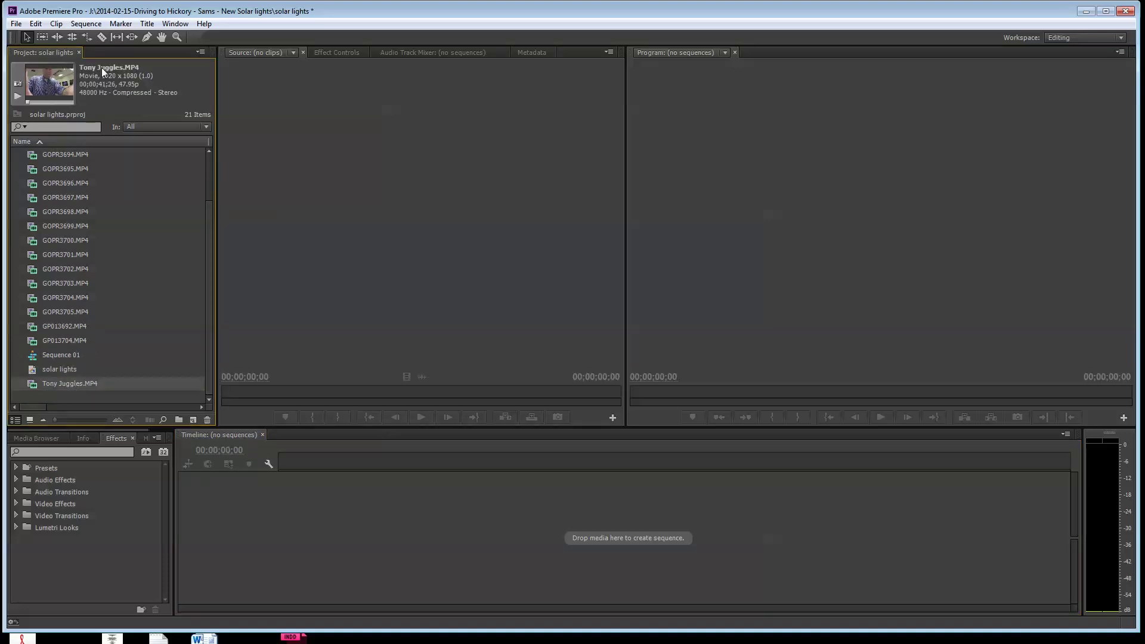
{"action": "double_click", "coordinate": [27, 384]}
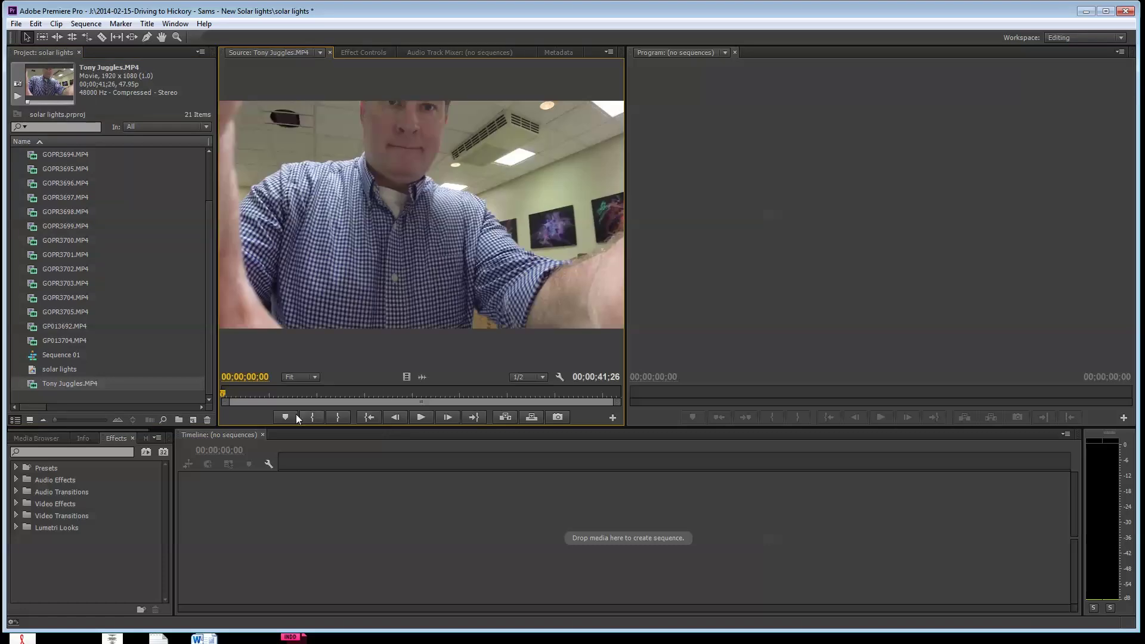
{"action": "left_click_drag", "start_coordinate": [222, 395], "coordinate": [369, 391]}
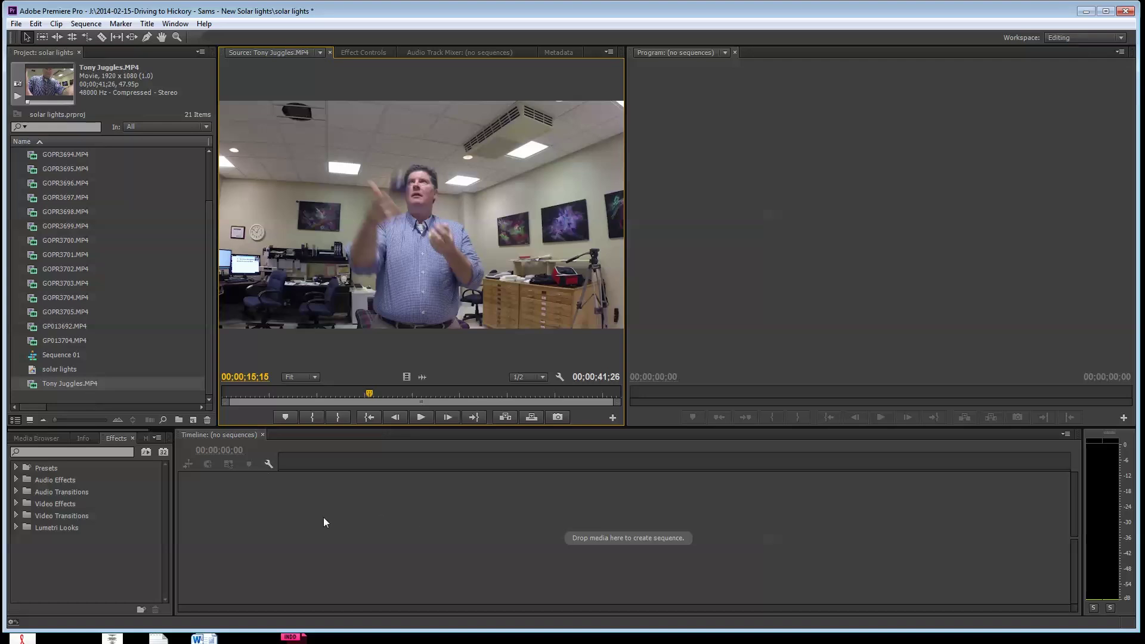
Step: Create a new sequence named 'juggling' using the AVCHD 1080p50 preset
{"action": "right_click", "coordinate": [80, 398]}
{"action": "mouse_move", "coordinate": [115, 435]}
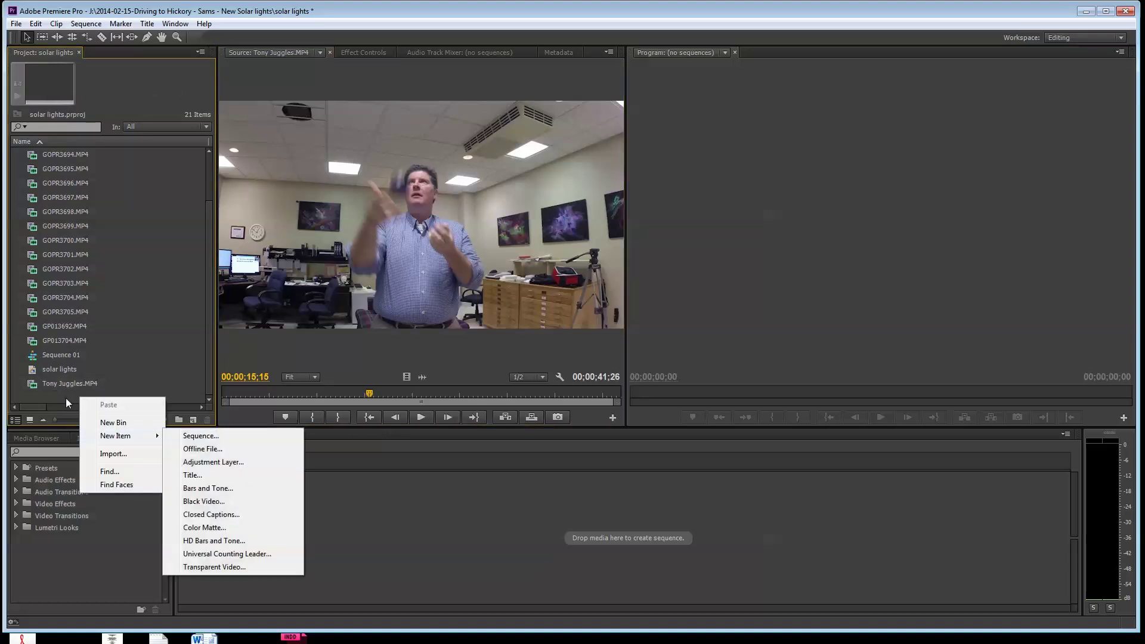
{"action": "mouse_move", "coordinate": [166, 441]}
{"action": "left_click", "coordinate": [208, 436]}
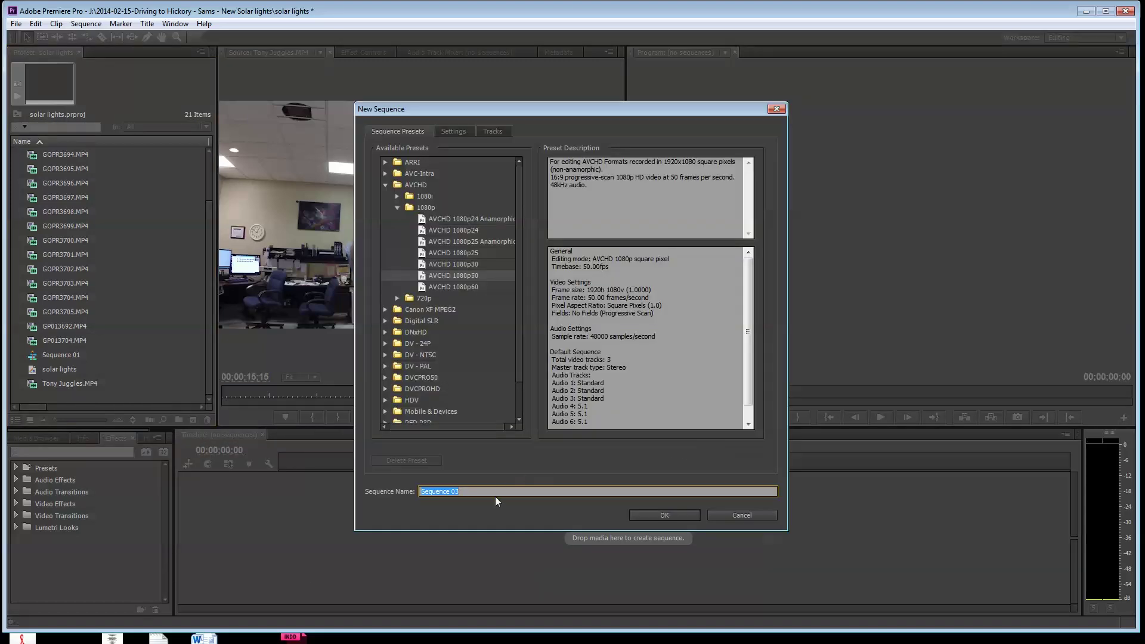
{"action": "type", "text": "juggling"}
{"action": "left_click_drag", "start_coordinate": [517, 298], "coordinate": [520, 241]}
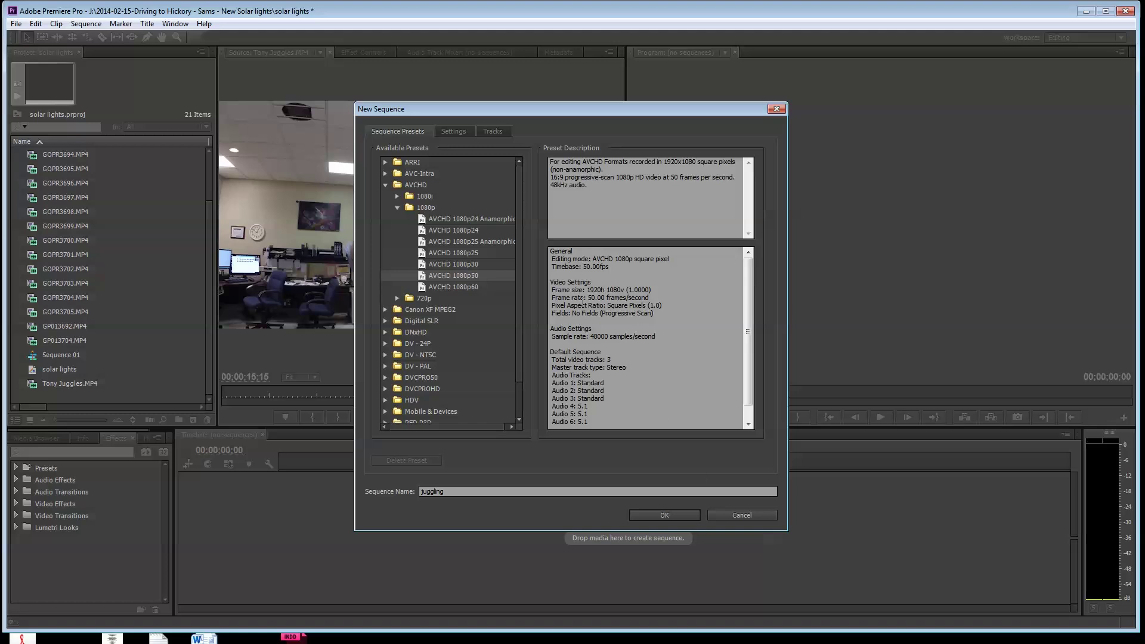
{"action": "left_click", "coordinate": [665, 514]}
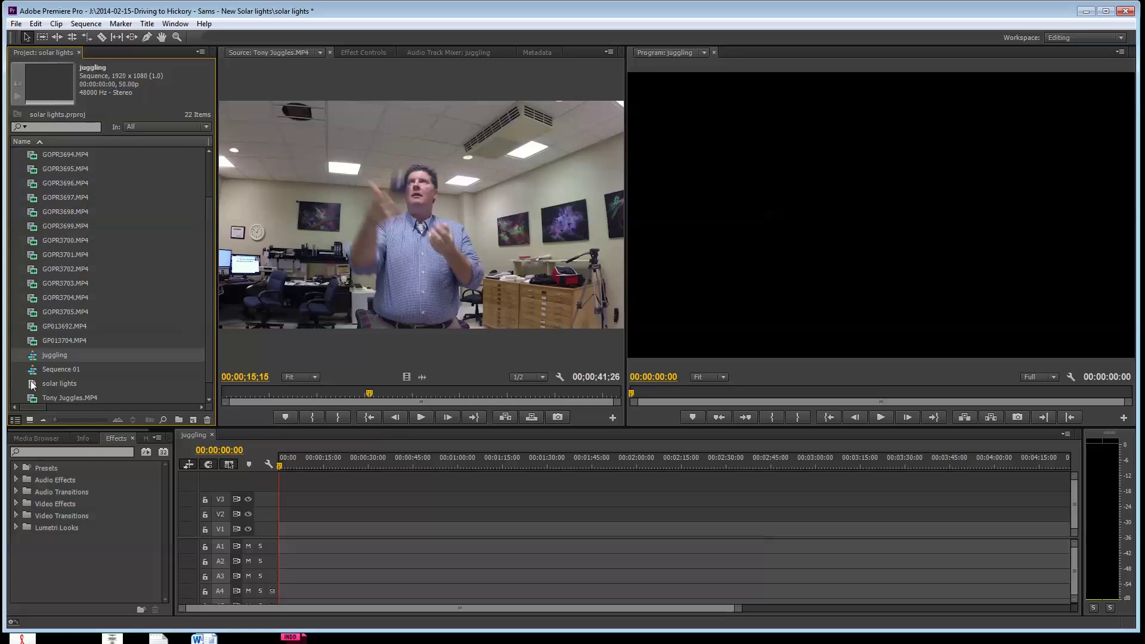
Step: Place Tony Juggles.MP4 on the juggling timeline, changing sequence settings to match the clip
{"action": "left_click_drag", "start_coordinate": [35, 396], "coordinate": [281, 530]}
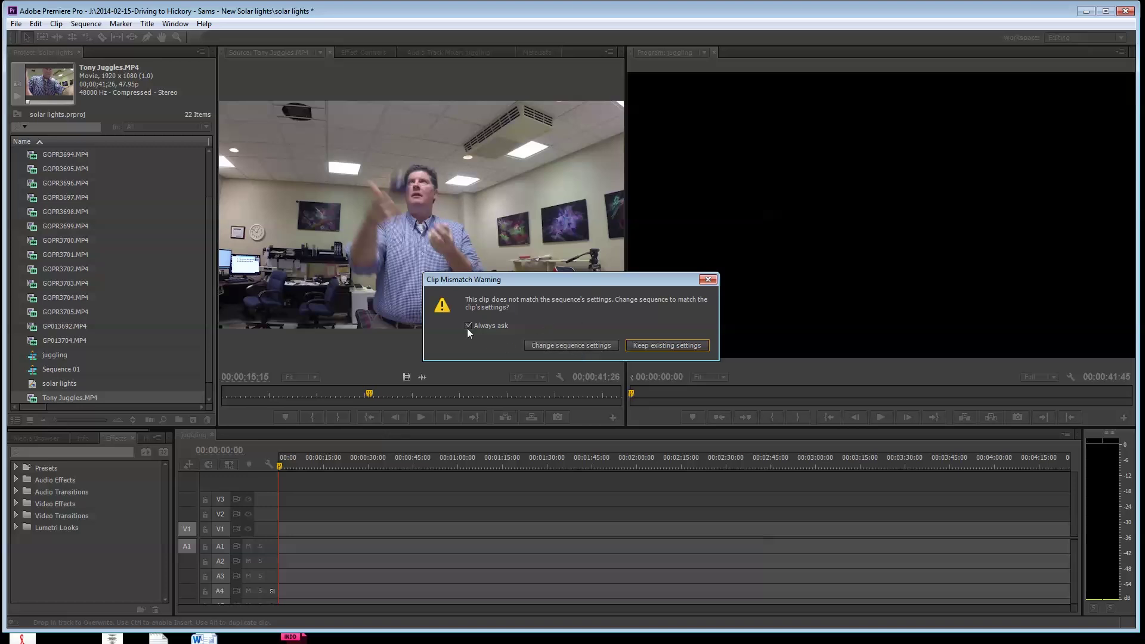
{"action": "left_click", "coordinate": [570, 346]}
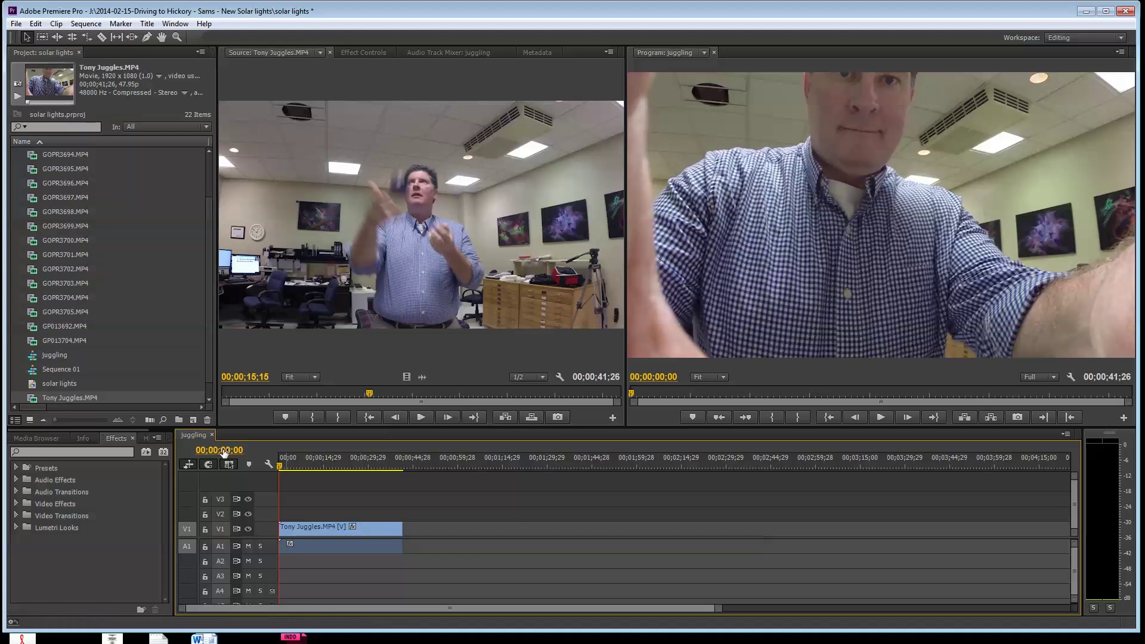
{"action": "left_click", "coordinate": [52, 355]}
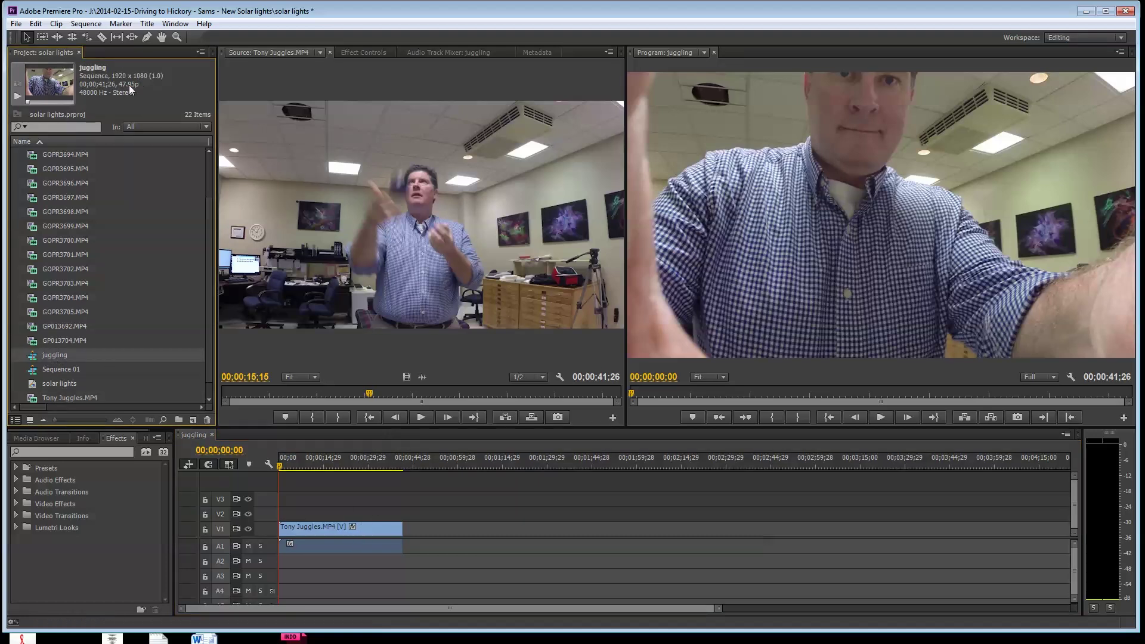
{"action": "left_click", "coordinate": [79, 398]}
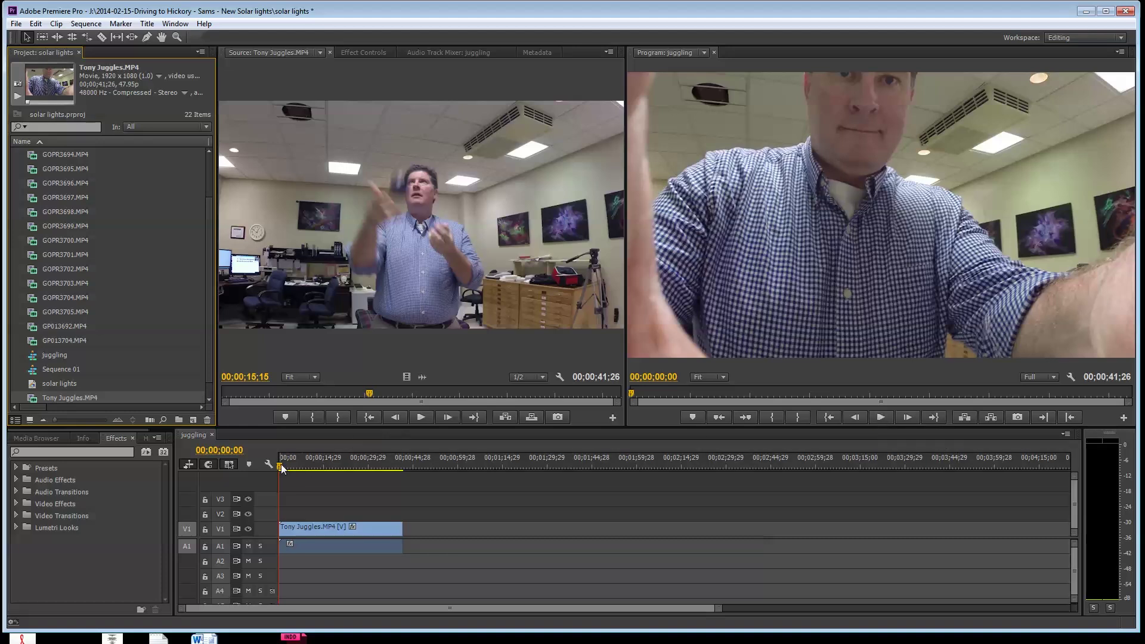
Step: Razor-cut the clip to isolate a short section ending at 00;00;12;13, then select it
{"action": "left_click_drag", "start_coordinate": [281, 464], "coordinate": [314, 466]}
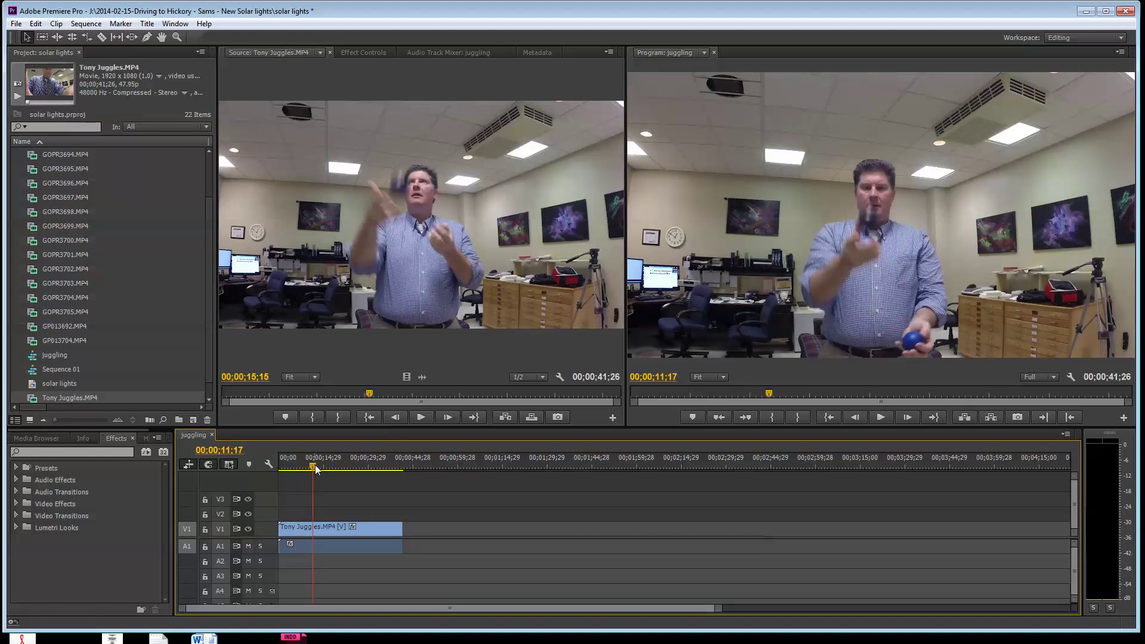
{"action": "key", "text": "c"}
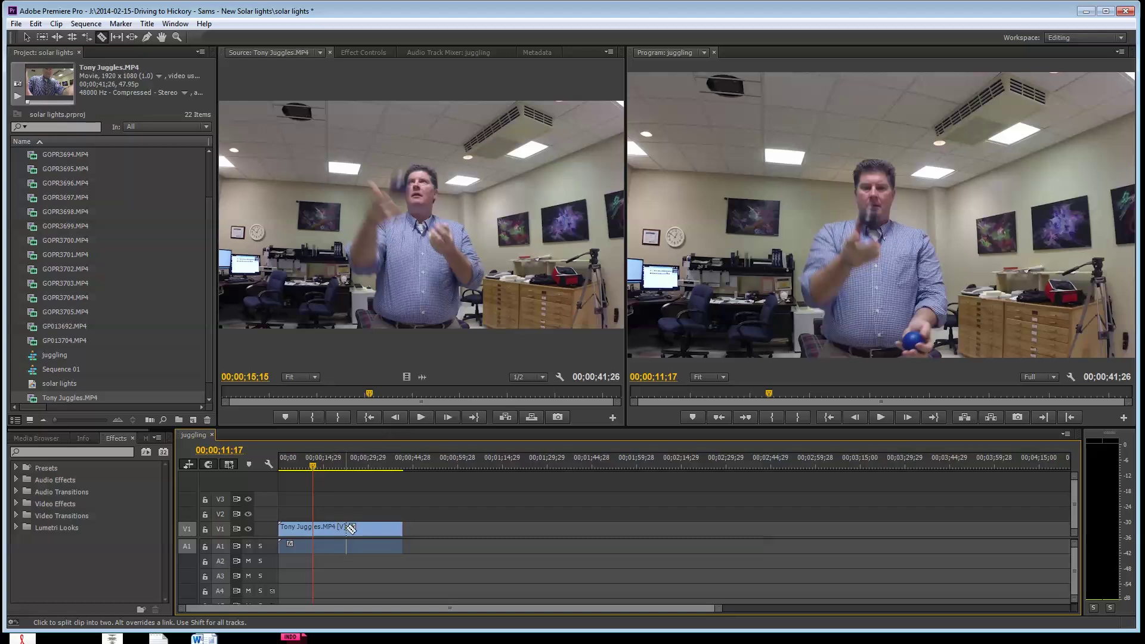
{"action": "left_click", "coordinate": [316, 528]}
{"action": "key", "text": "space"}
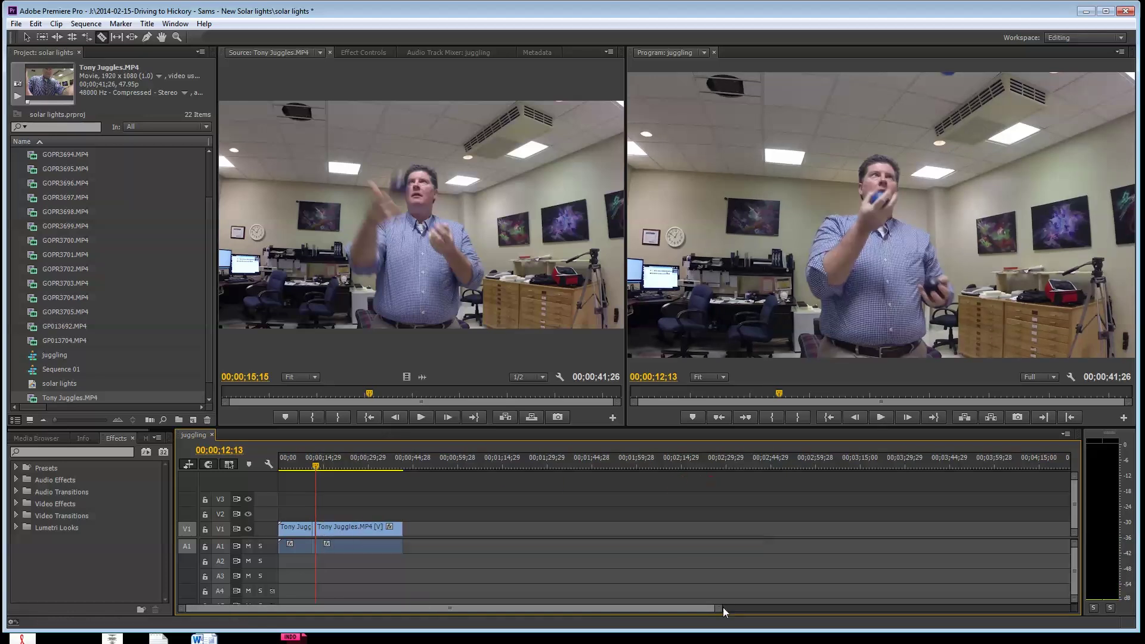
{"action": "left_click_drag", "start_coordinate": [718, 610], "coordinate": [521, 612]}
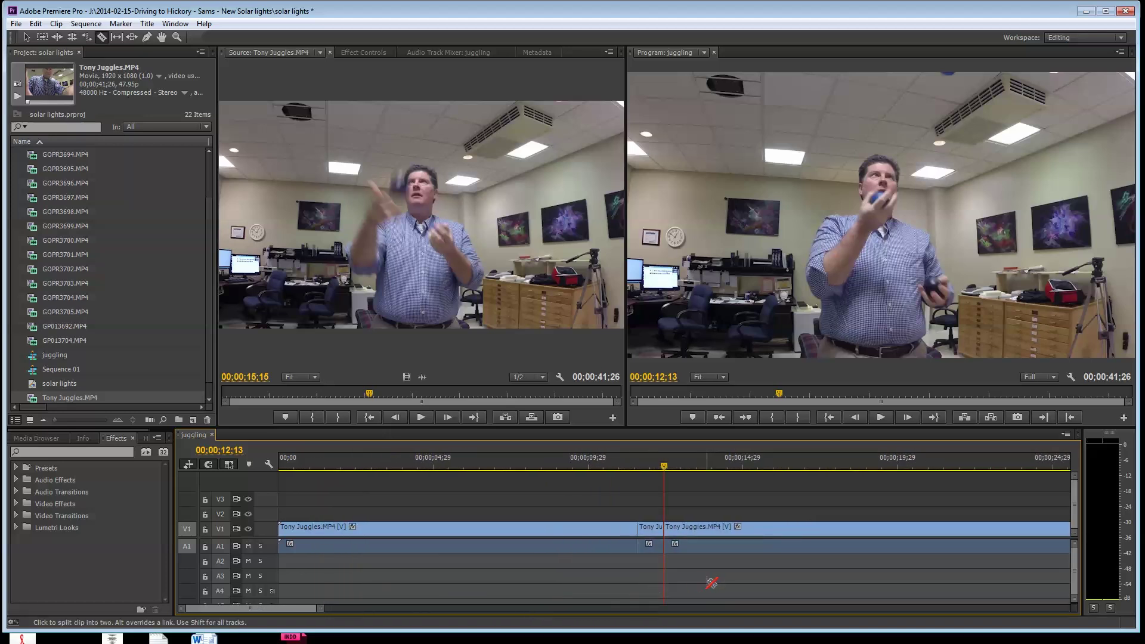
{"action": "key", "text": "v"}
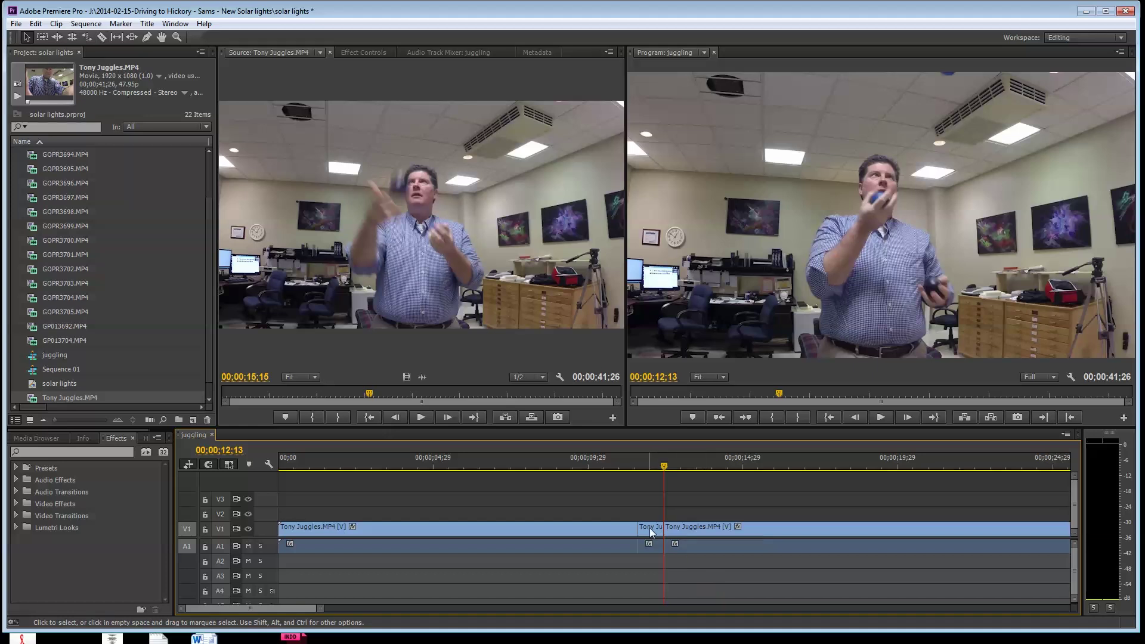
{"action": "left_click", "coordinate": [649, 528]}
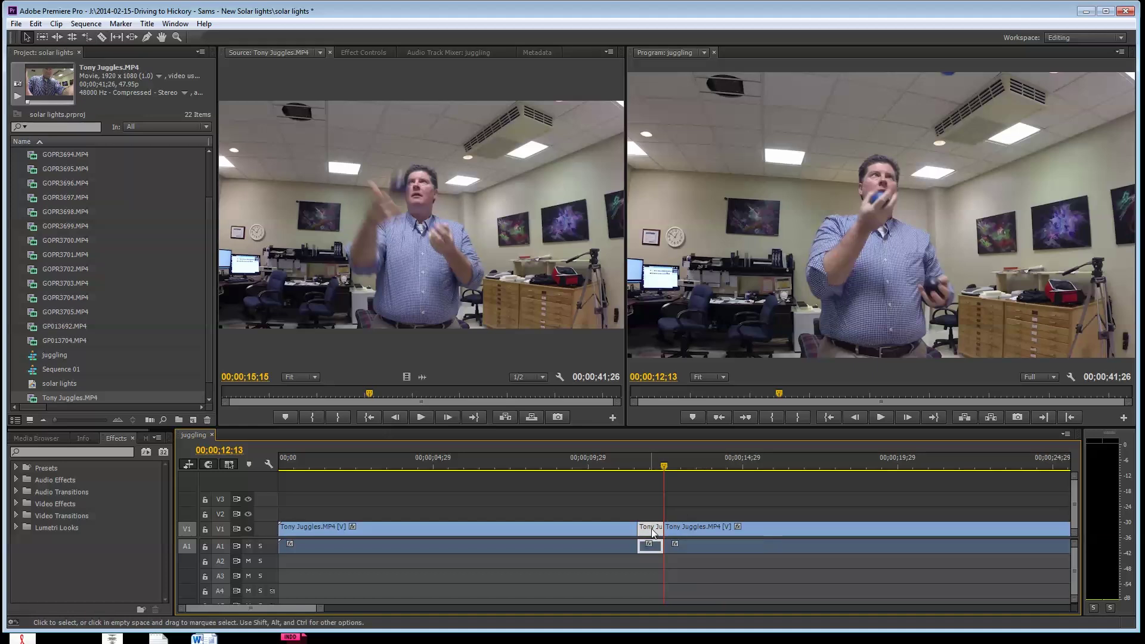
Step: Slow the selected section to 25% speed, rippling later clips to fit
{"action": "right_click", "coordinate": [650, 530]}
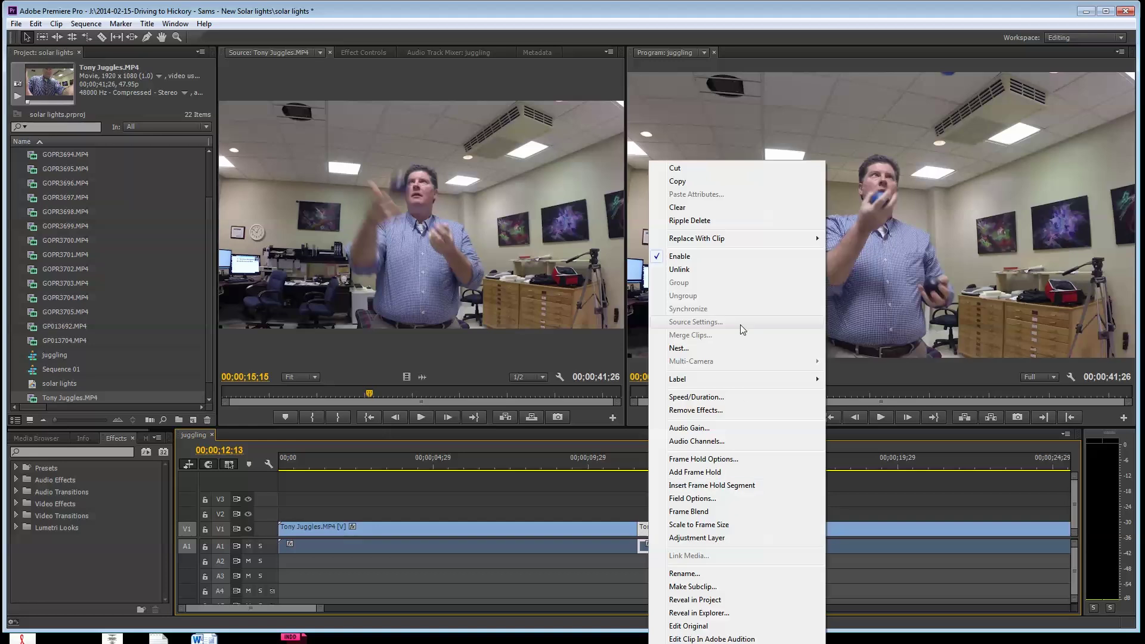
{"action": "left_click", "coordinate": [712, 399]}
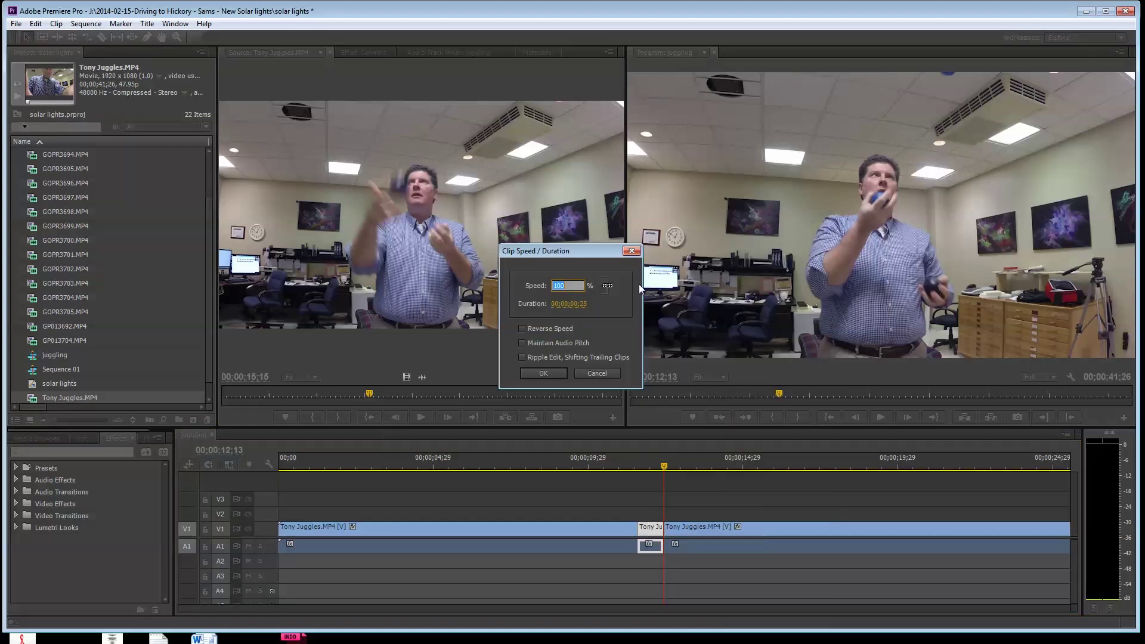
{"action": "type", "text": "25"}
{"action": "left_click", "coordinate": [522, 357]}
{"action": "left_click", "coordinate": [546, 373]}
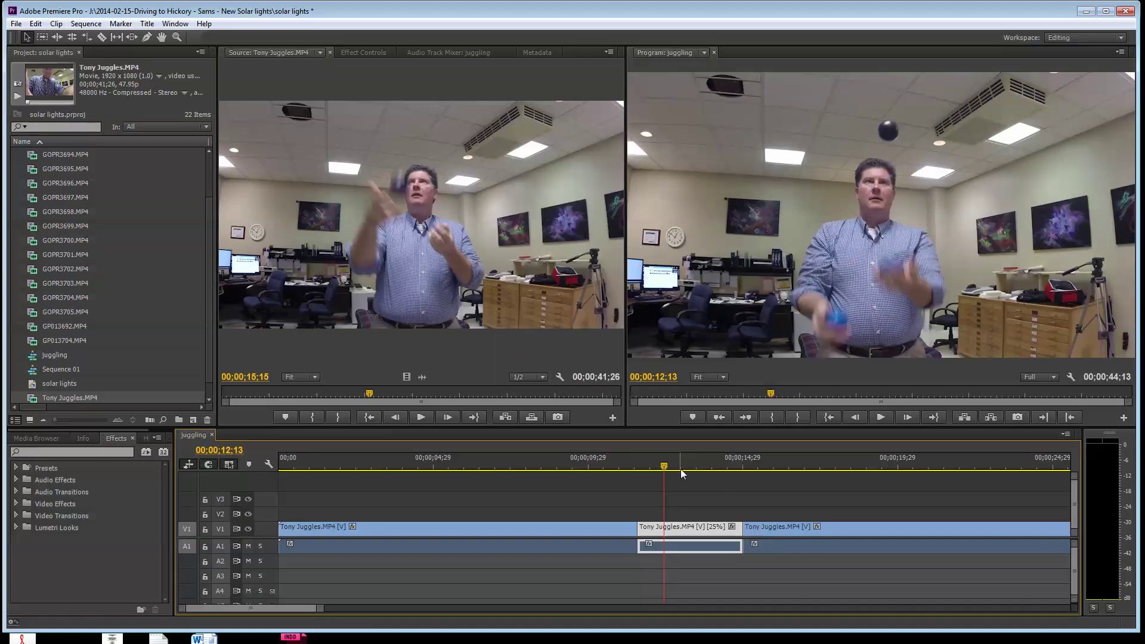
{"action": "left_click_drag", "start_coordinate": [676, 470], "coordinate": [606, 469]}
{"action": "key", "text": "space"}
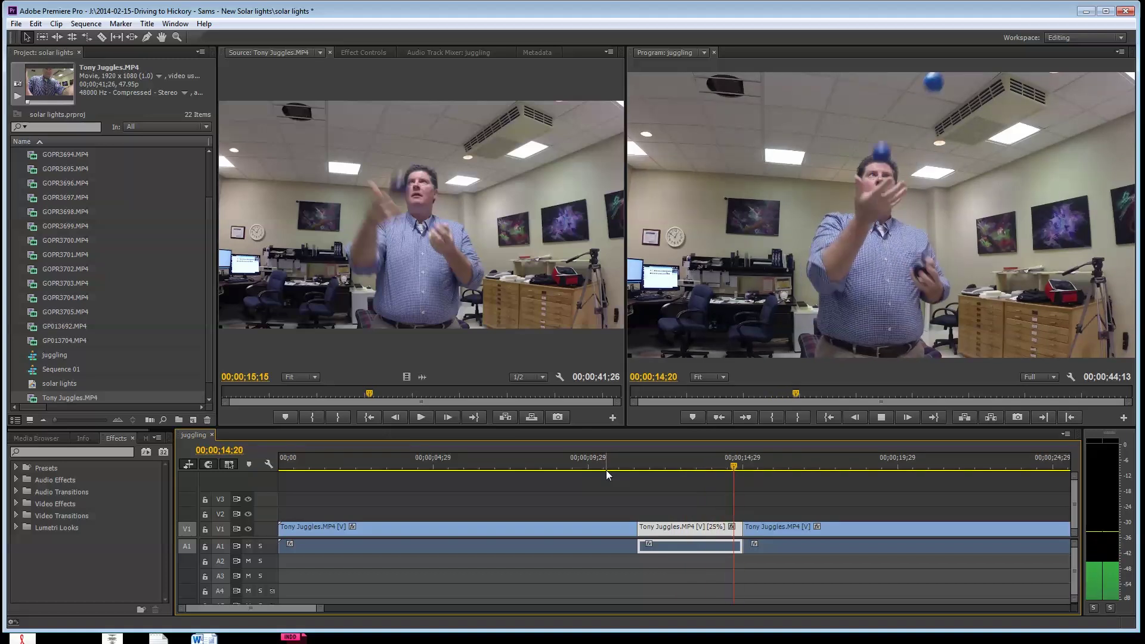
{"action": "key", "text": "space"}
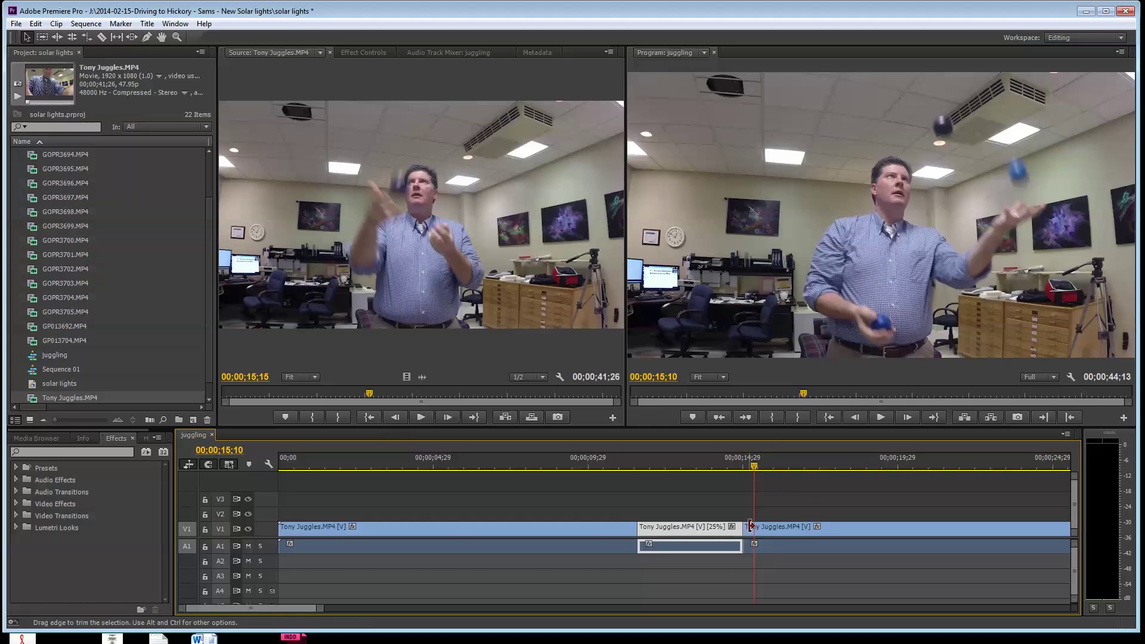
Step: Razor-cut the clip at 00;00;17;15 and 00;00;19;00 to isolate a second section
{"action": "left_click_drag", "start_coordinate": [753, 466], "coordinate": [820, 478]}
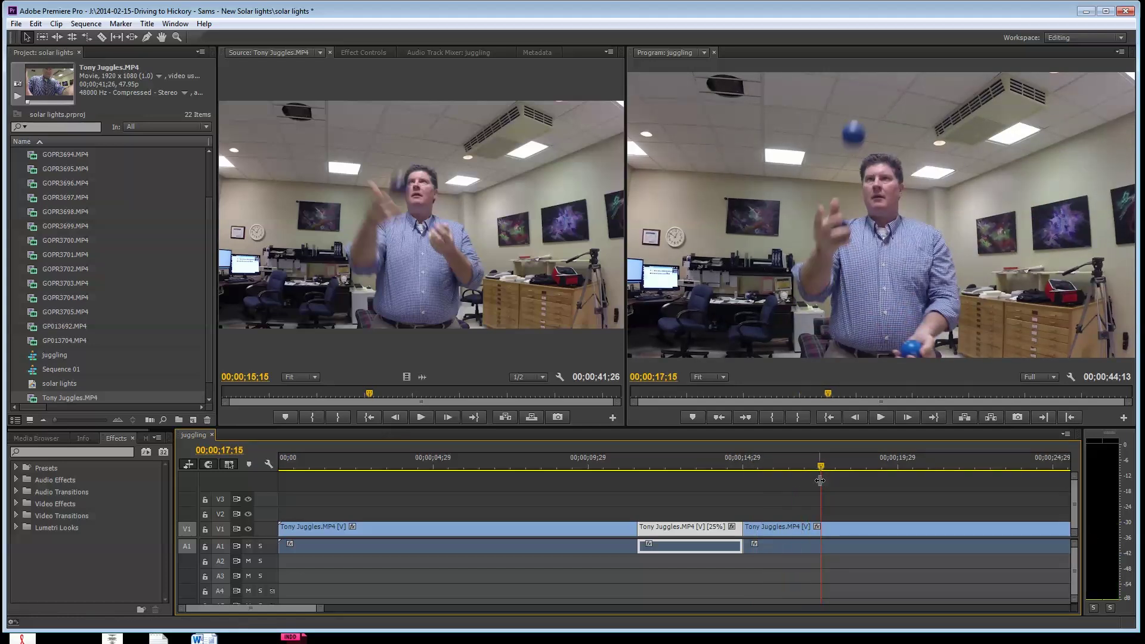
{"action": "key", "text": "c"}
{"action": "left_click", "coordinate": [821, 528]}
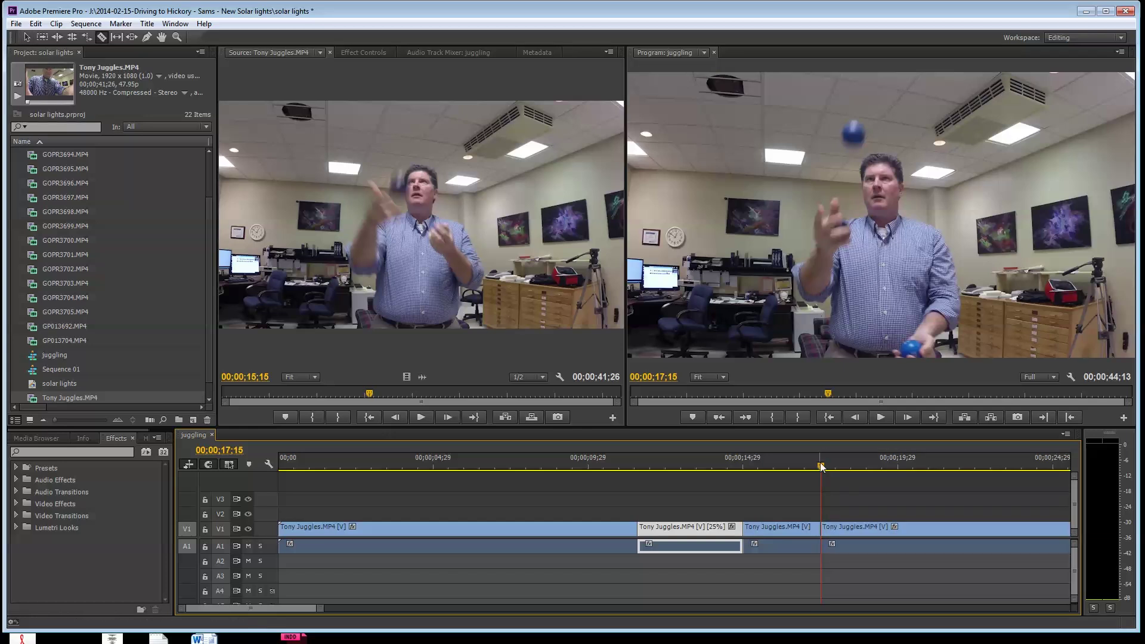
{"action": "left_click_drag", "start_coordinate": [823, 467], "coordinate": [868, 471]}
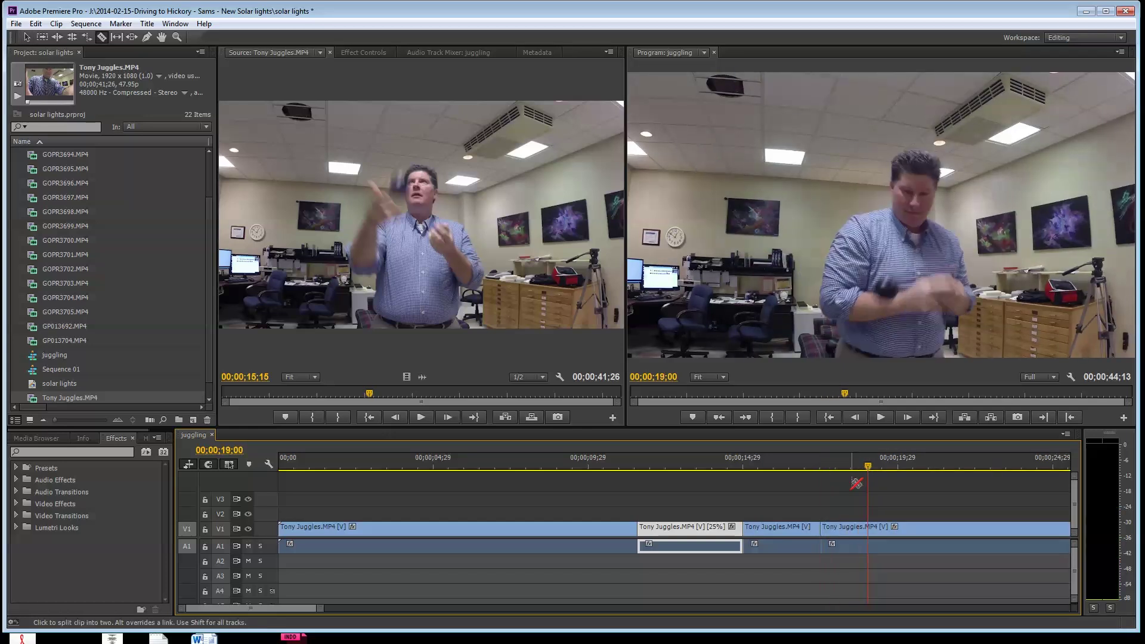
{"action": "left_click", "coordinate": [868, 528]}
{"action": "key", "text": "v"}
Step: Set the new section's speed to 40%
{"action": "right_click", "coordinate": [842, 544]}
{"action": "left_click", "coordinate": [897, 398]}
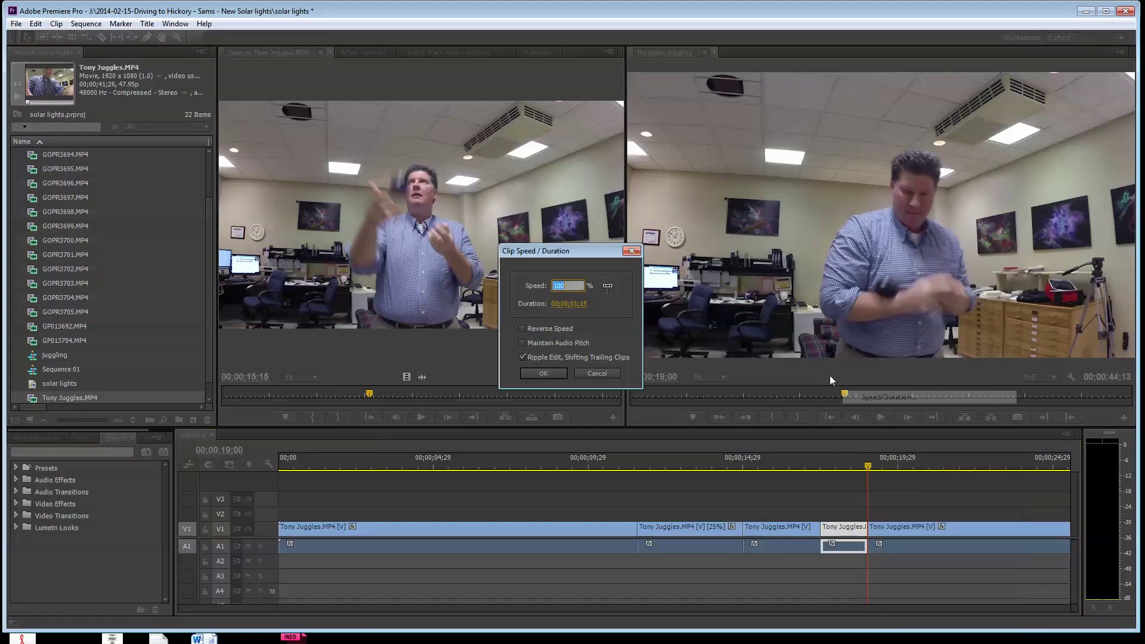
{"action": "type", "text": "40"}
{"action": "key", "text": "Return"}
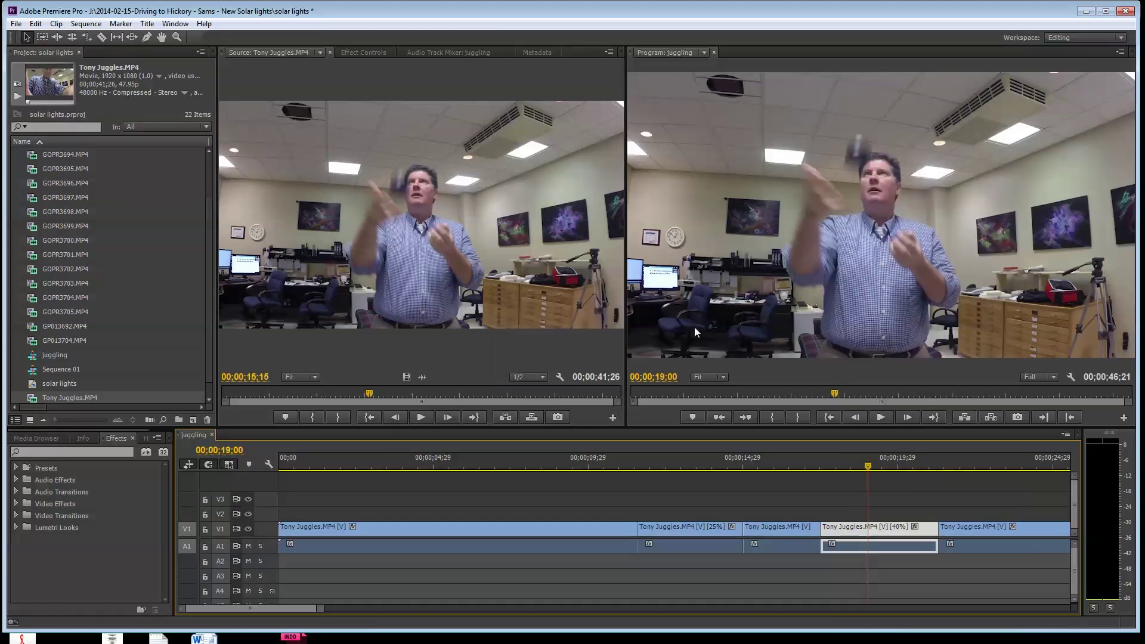
{"action": "left_click_drag", "start_coordinate": [867, 468], "coordinate": [601, 468]}
{"action": "left_click", "coordinate": [597, 463]}
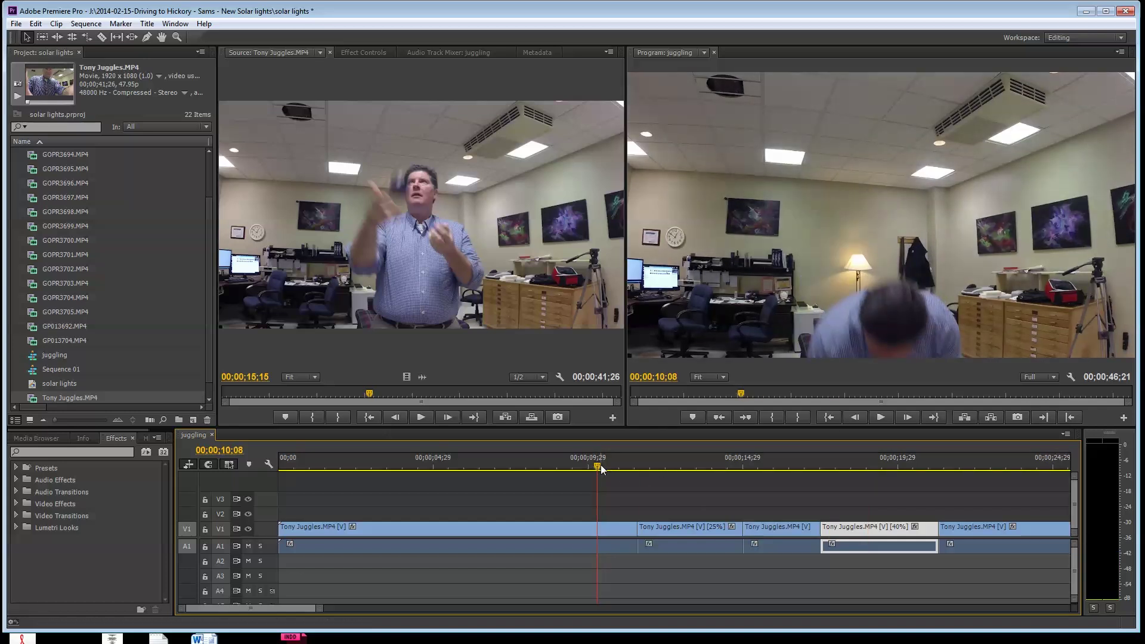
{"action": "key", "text": "space"}
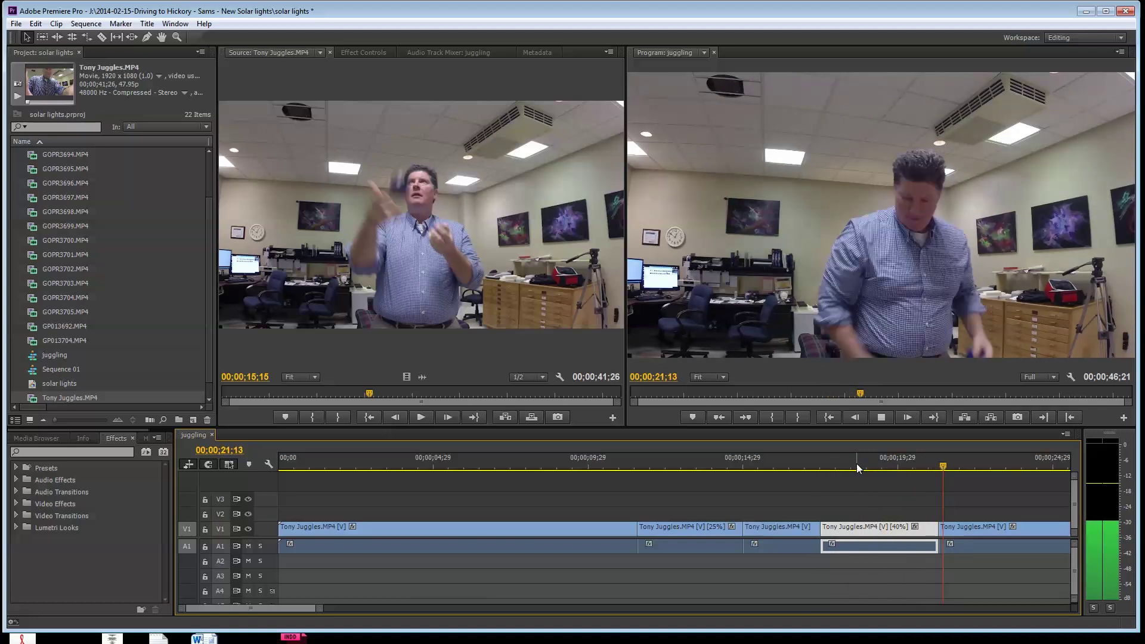
{"action": "key", "text": "space"}
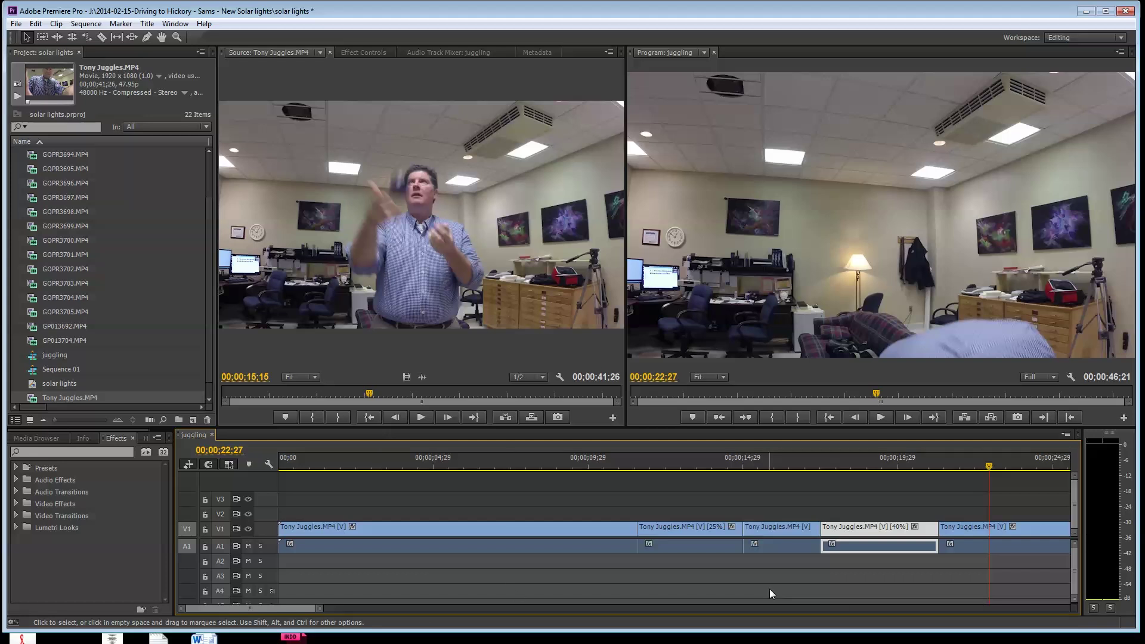
{"action": "left_click_drag", "start_coordinate": [318, 608], "coordinate": [429, 608]}
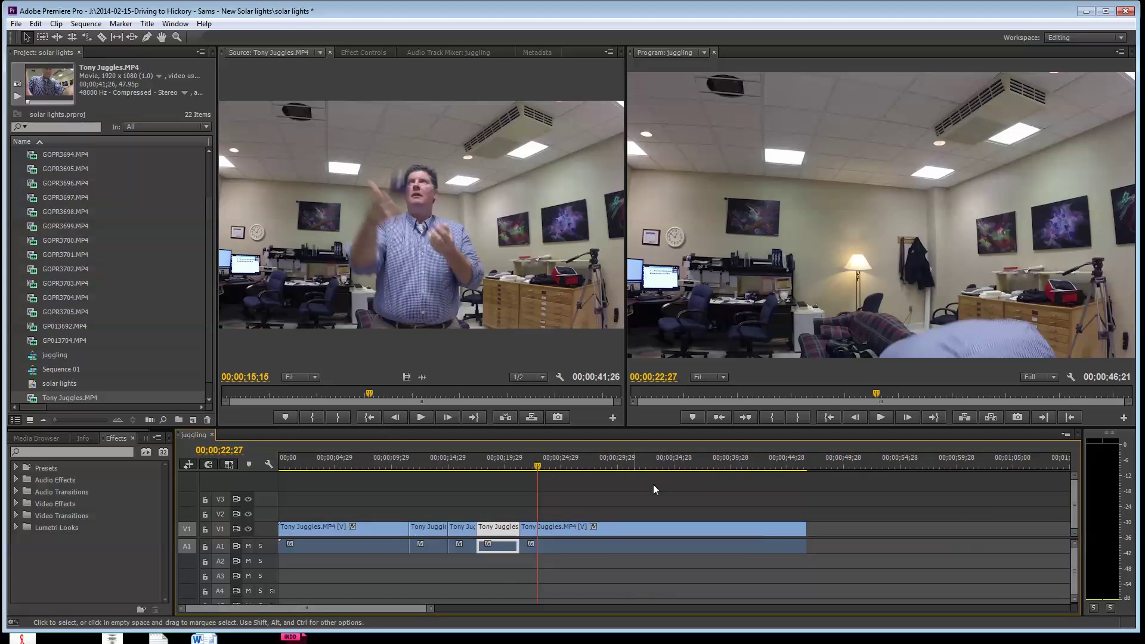
Step: Trim the last clip's end back so the sequence ends at 00;00;22;27
{"action": "left_click_drag", "start_coordinate": [806, 528], "coordinate": [539, 526]}
{"action": "left_click", "coordinate": [564, 528]}
{"action": "left_click_drag", "start_coordinate": [538, 463], "coordinate": [501, 483]}
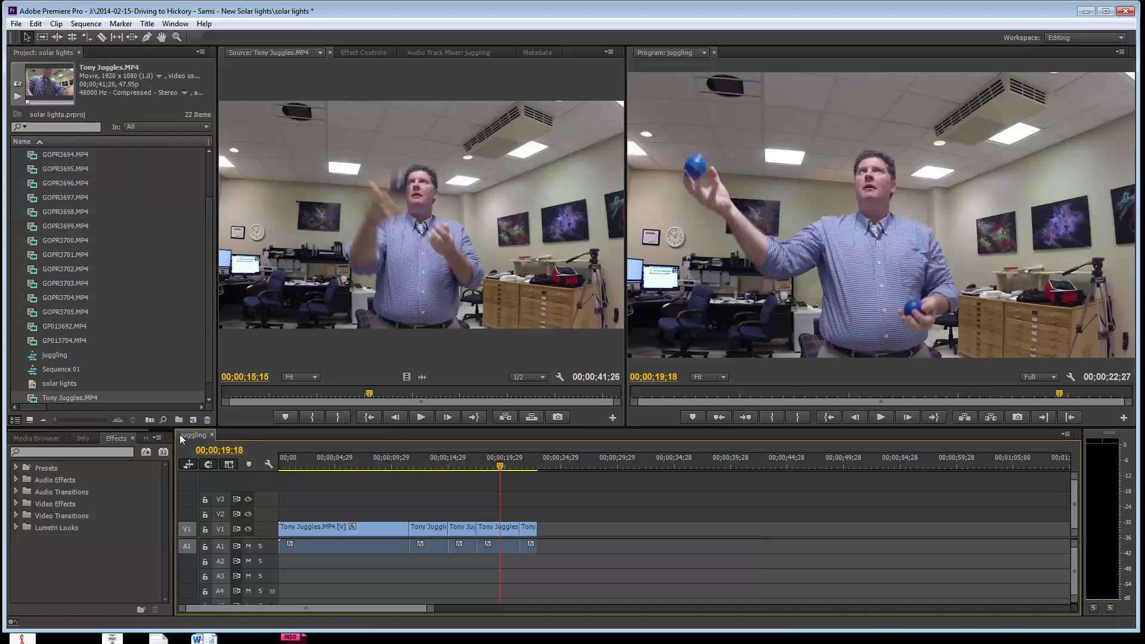
Step: Open File > Export > Media for the juggling sequence
{"action": "left_click", "coordinate": [17, 24]}
{"action": "left_click", "coordinate": [241, 346]}
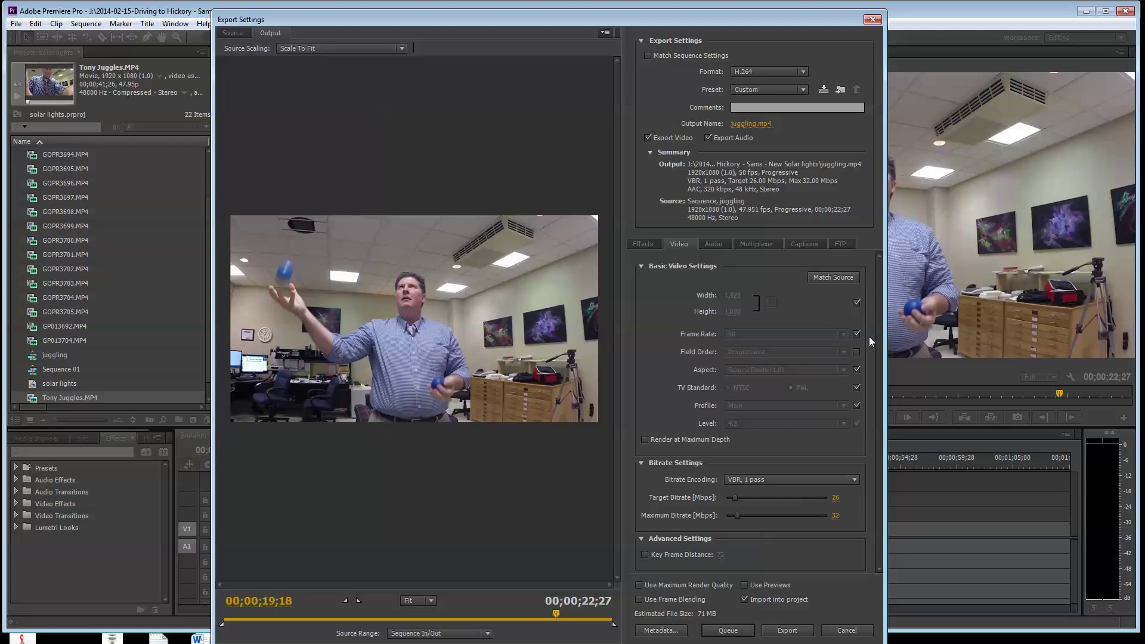
Step: Unlink width/height and frame rate from the source and set frame rate to 29.97 fps
{"action": "left_click", "coordinate": [857, 301]}
{"action": "left_click", "coordinate": [857, 335]}
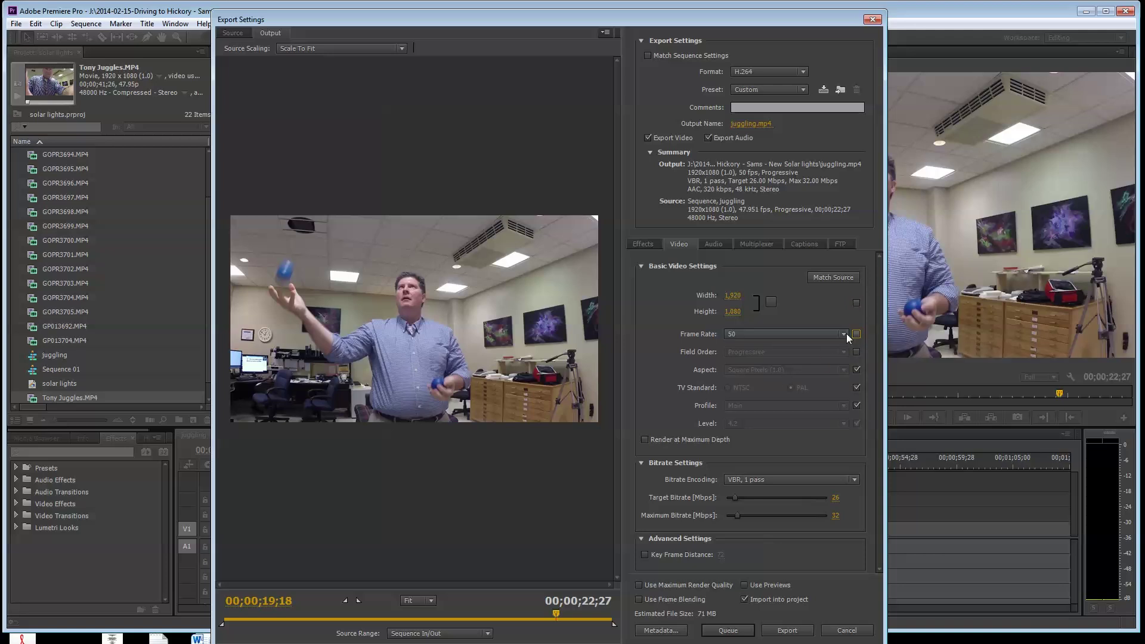
{"action": "left_click", "coordinate": [843, 334]}
{"action": "left_click", "coordinate": [757, 440]}
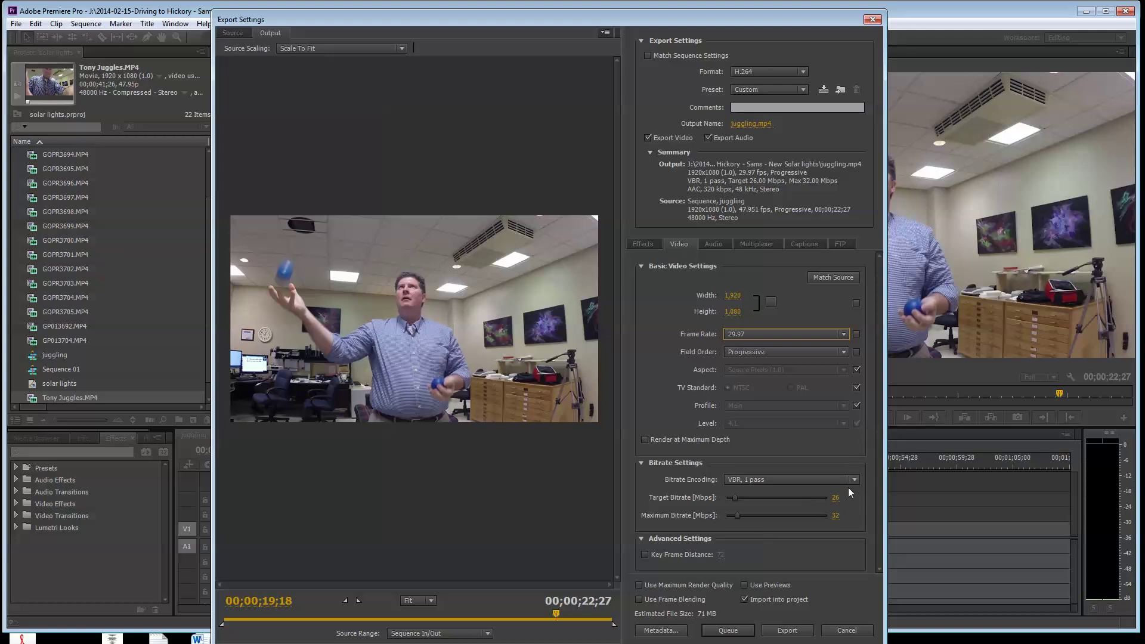
Step: Resize the export settings window and set the Target Bitrate to 10 Mbps
{"action": "left_click_drag", "start_coordinate": [835, 632], "coordinate": [835, 626]}
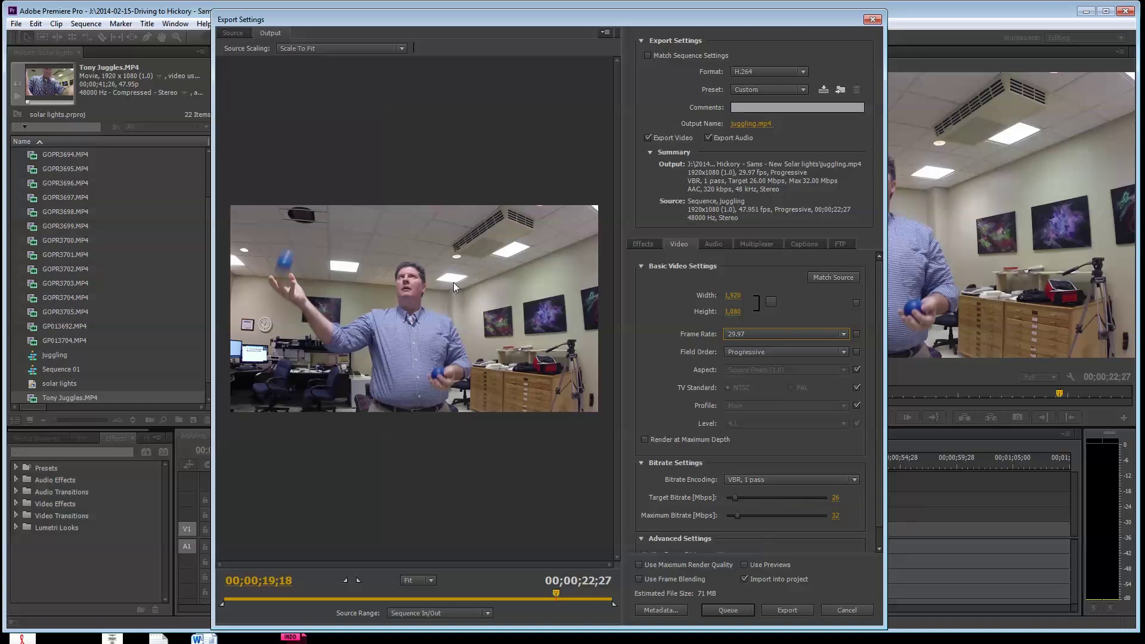
{"action": "left_click", "coordinate": [836, 498]}
{"action": "type", "text": "10"}
{"action": "key", "text": "Tab"}
{"action": "key", "text": "Tab"}
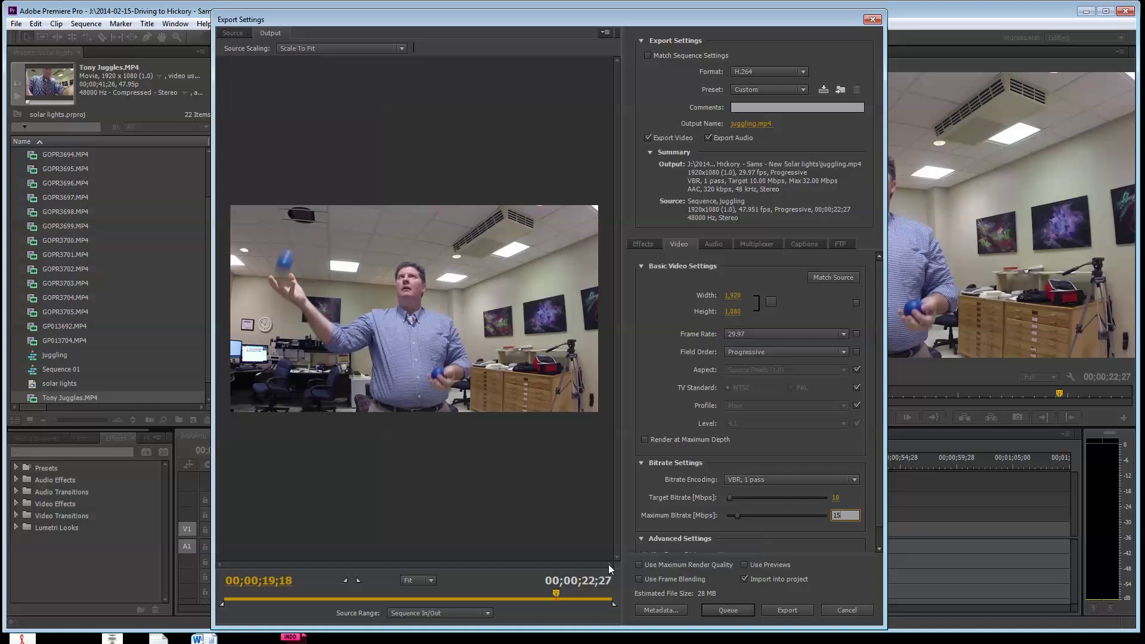
{"action": "left_click", "coordinate": [810, 611]}
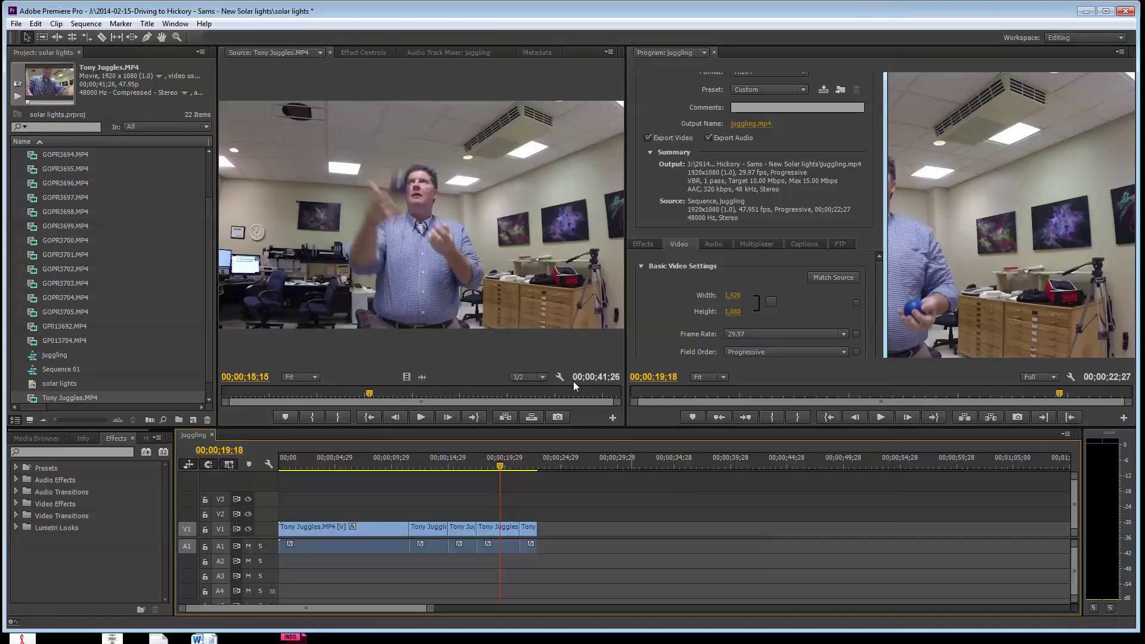
{"action": "left_click_drag", "start_coordinate": [501, 466], "coordinate": [435, 467]}
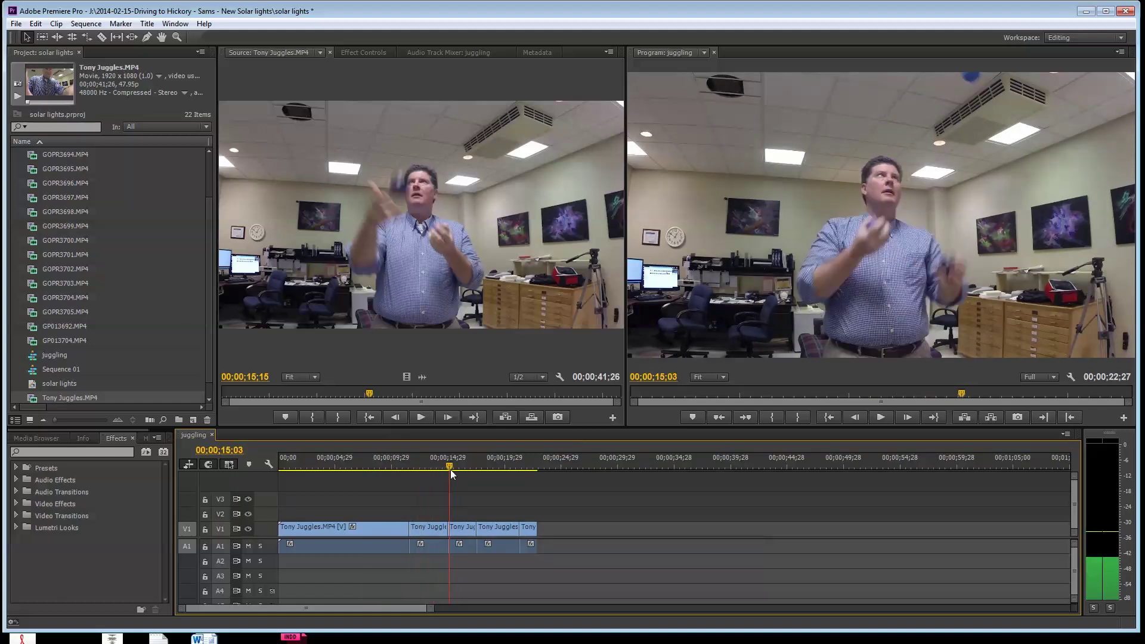
{"action": "left_click_drag", "start_coordinate": [453, 470], "coordinate": [499, 474]}
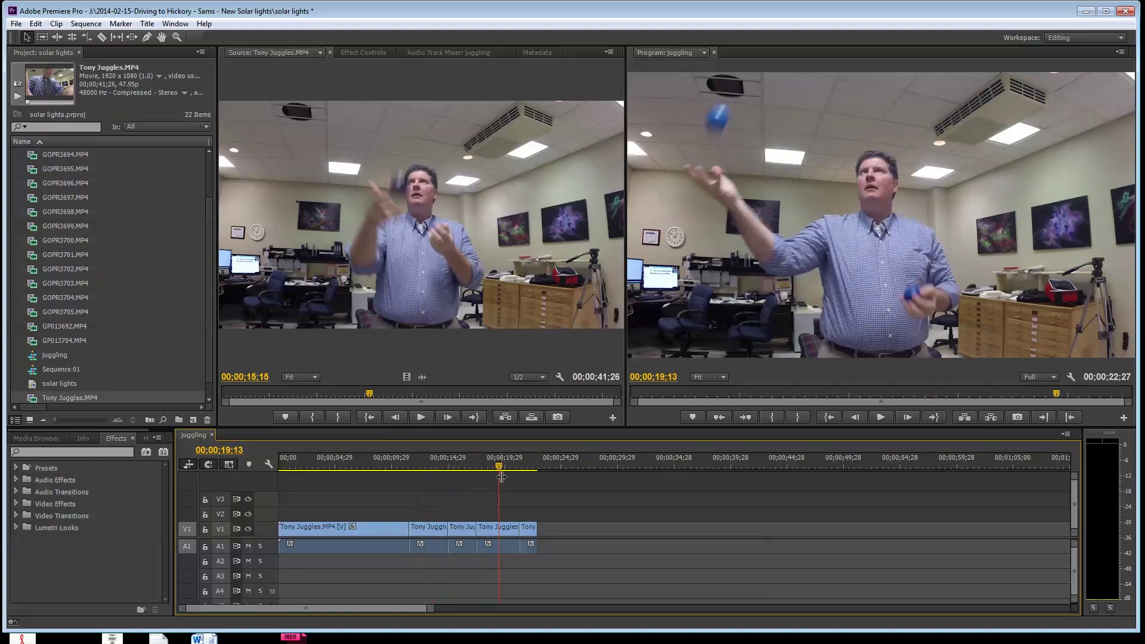